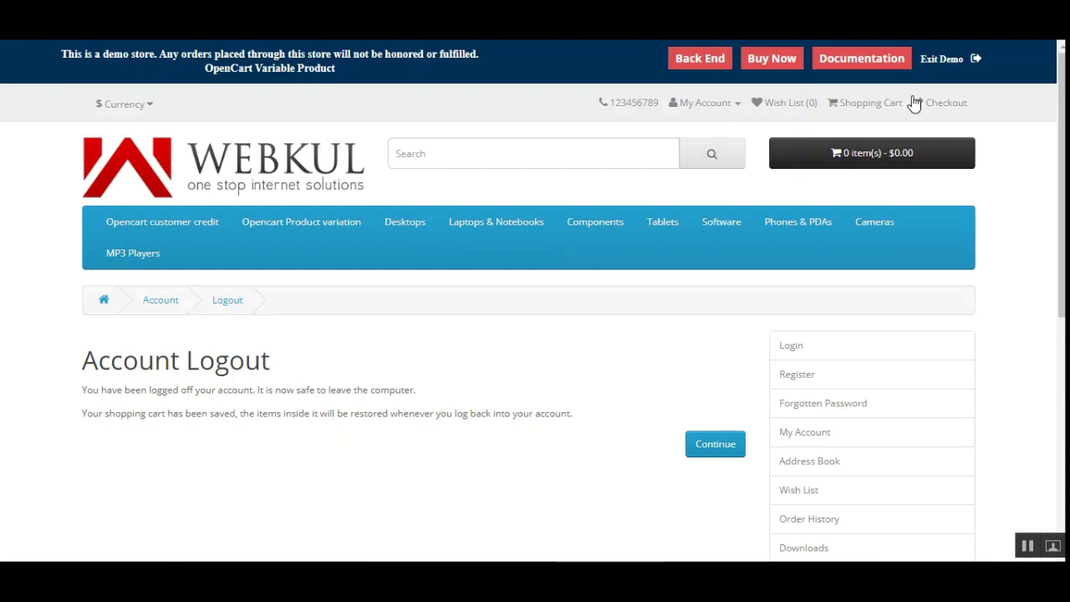
Continue past the logout page and go to My Account > Login
click(726, 447)
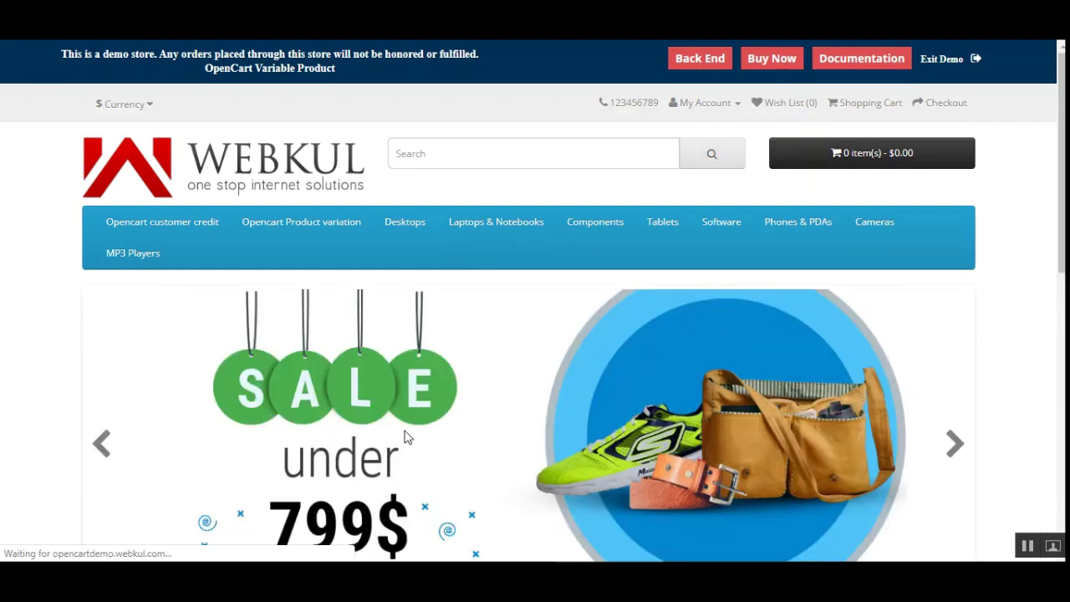
click(709, 107)
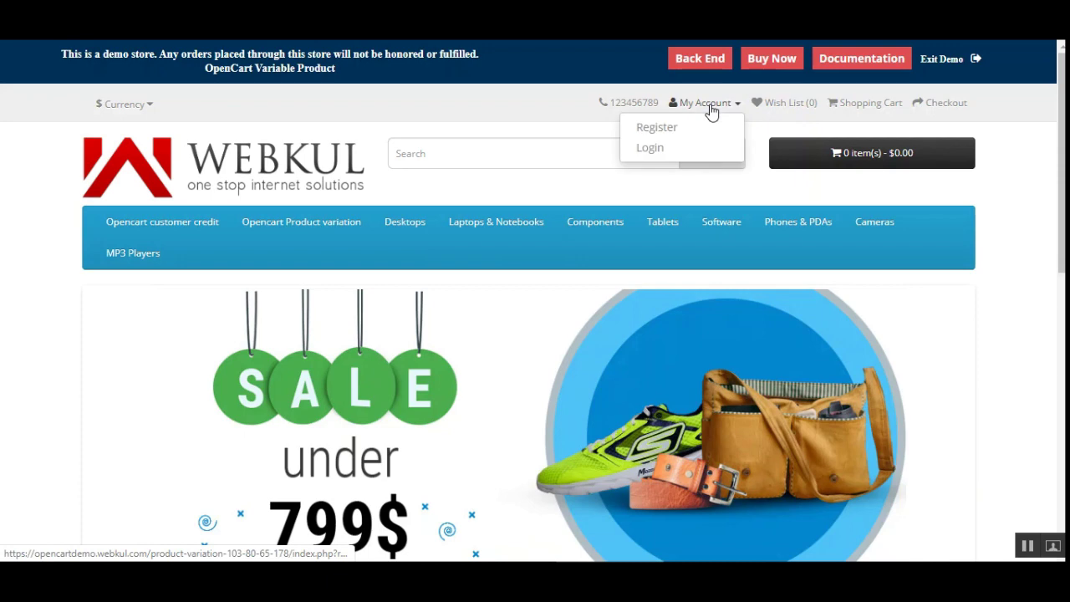
click(676, 150)
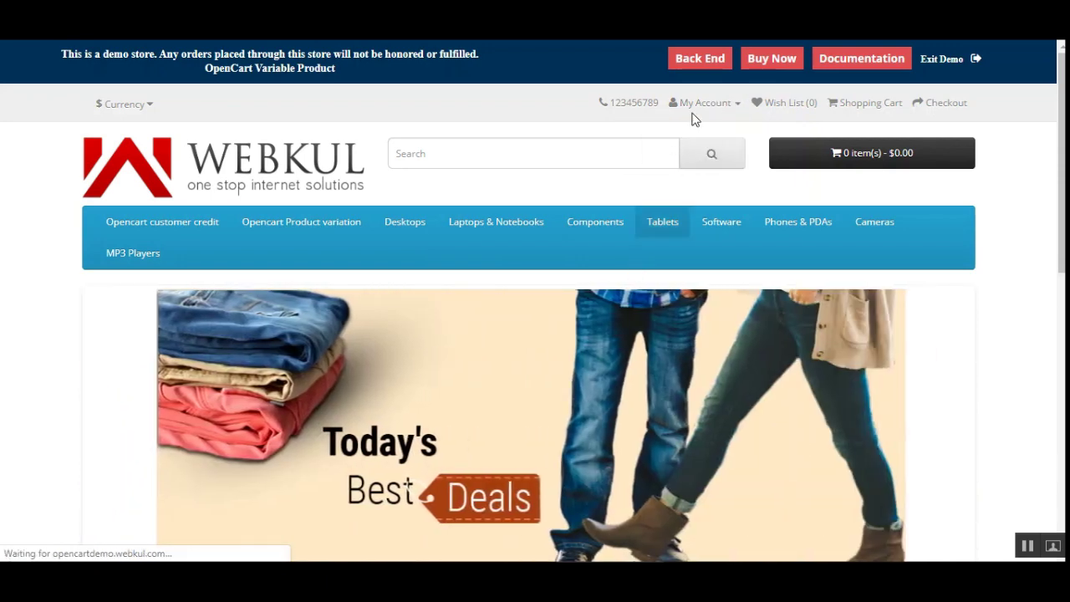
Scroll to the Returning Customer form and highlight its heading
scroll(1064, 135, down, 2)
scroll(1063, 135, up, 2)
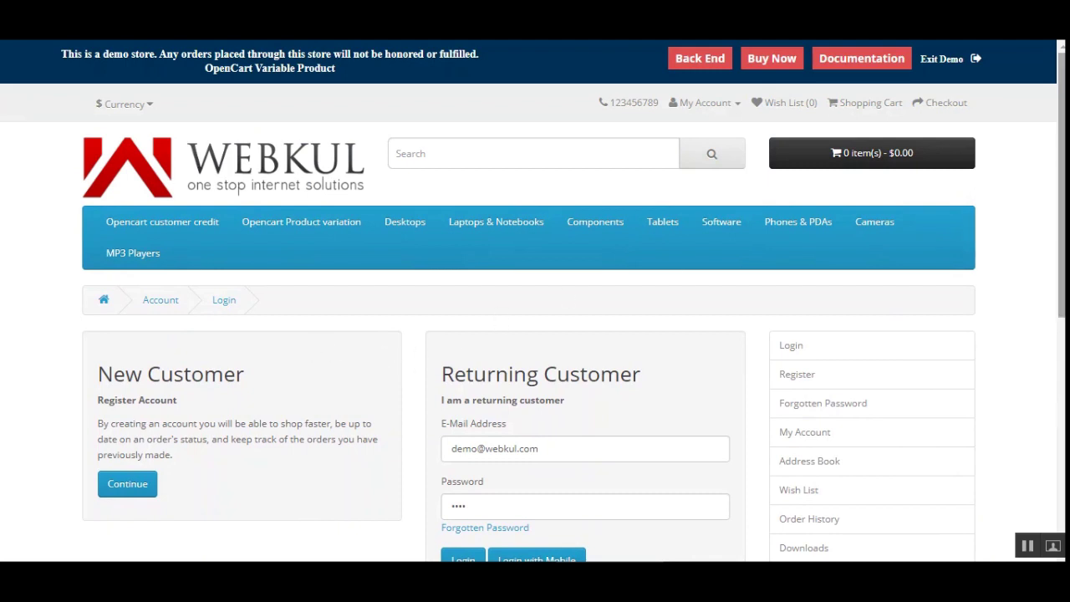
scroll(922, 275, down, 3)
drag(467, 245, 625, 246)
click(630, 247)
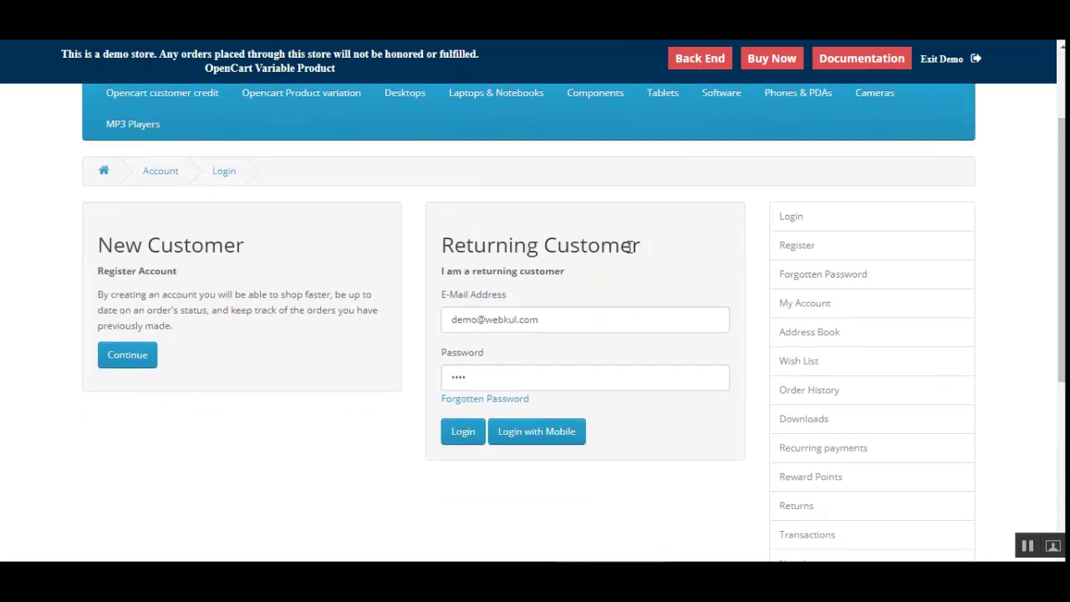
drag(459, 247, 664, 251)
click(661, 254)
Switch to Login with Mobile and select UNITED ARAB EMIRATES as the country
click(542, 442)
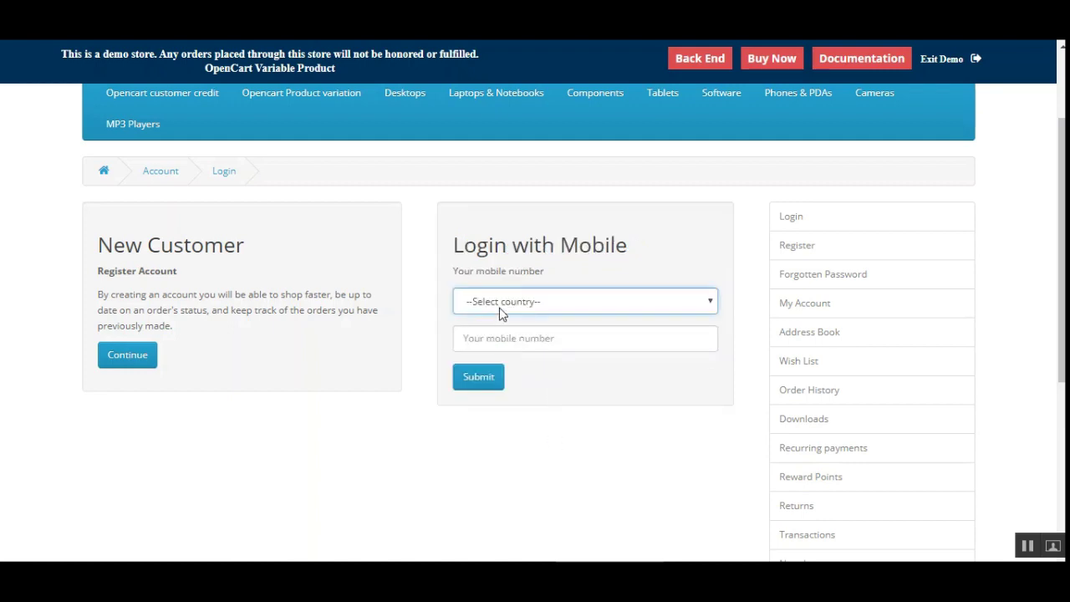
click(540, 313)
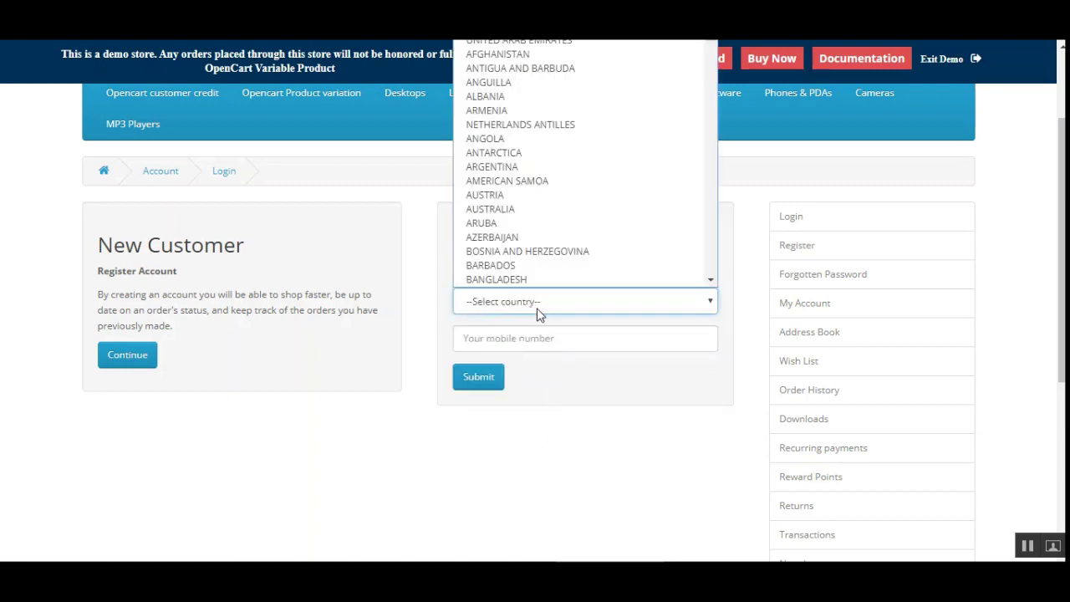
key(Down)
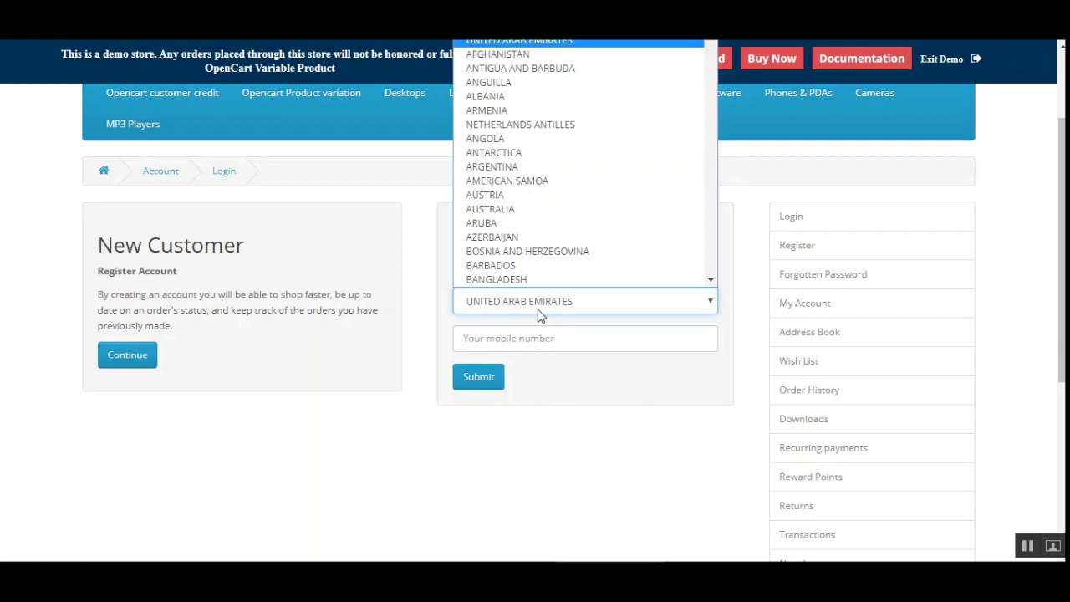
click(538, 43)
Paste the customer's mobile number and submit it to request an OTP
click(574, 346)
key(ctrl+v)
click(528, 375)
scroll(650, 324, down, 1)
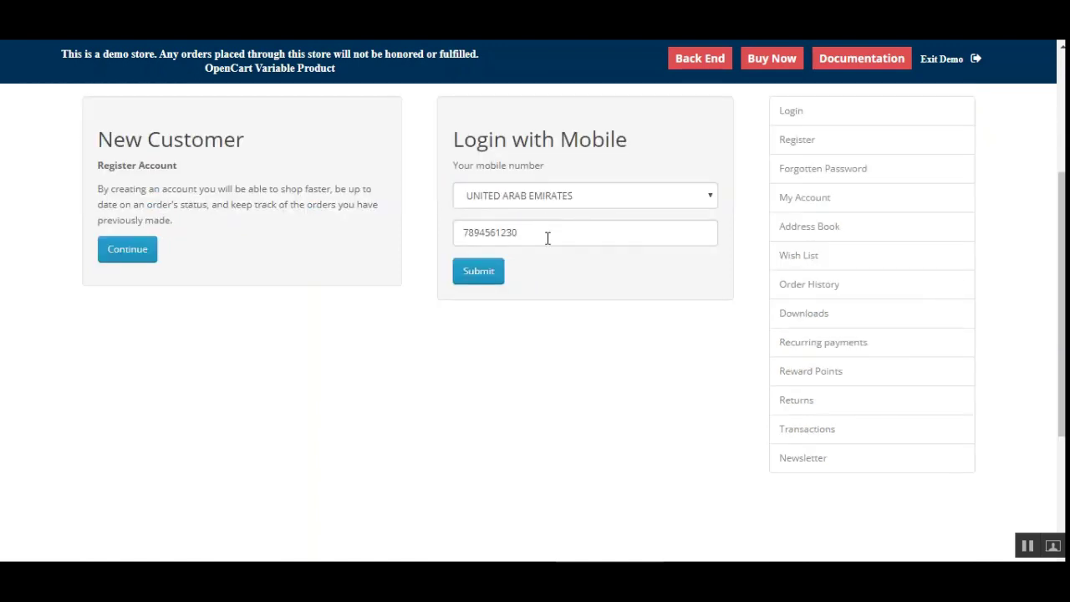
click(474, 274)
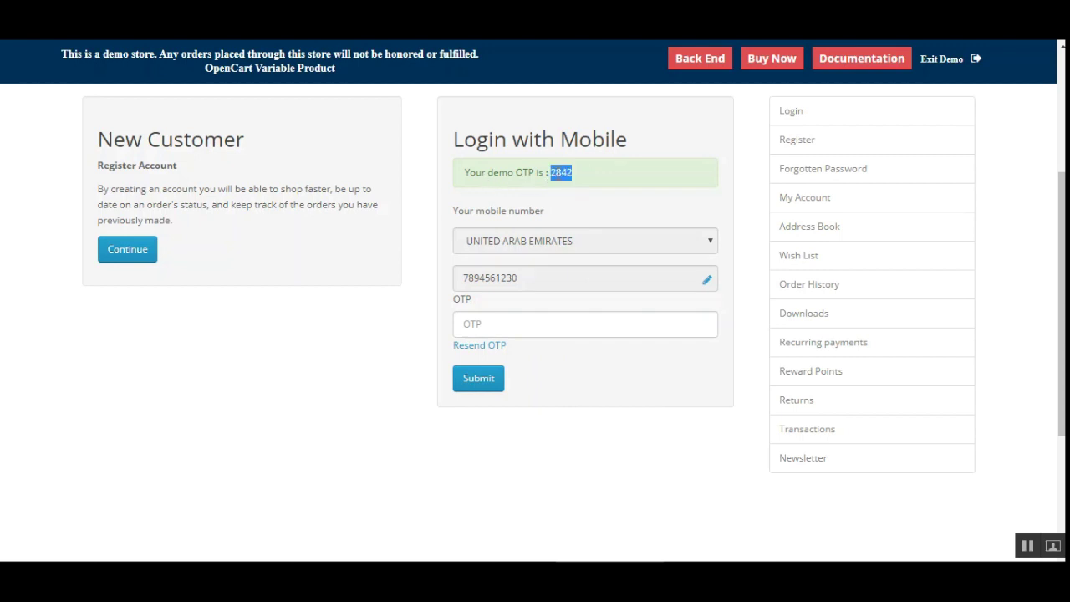
right_click(562, 174)
click(591, 186)
click(575, 192)
click(489, 328)
right_click(489, 329)
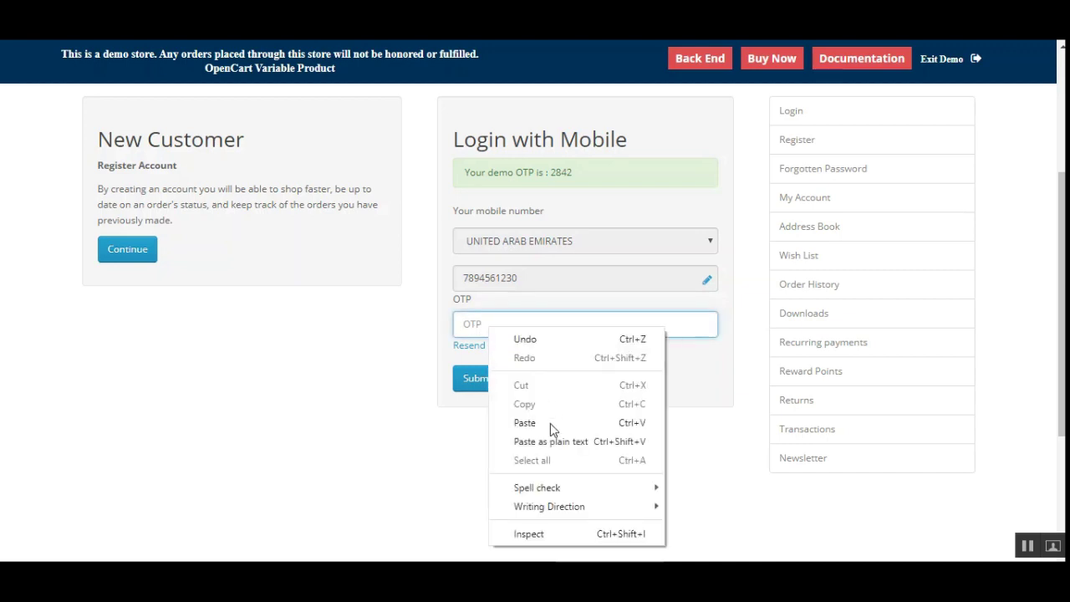
click(551, 422)
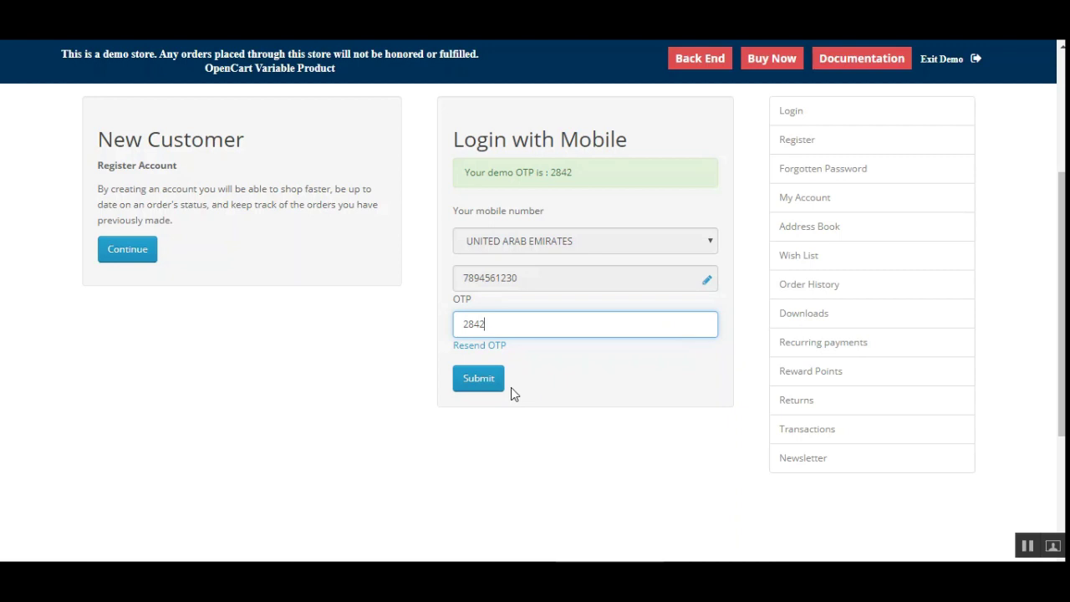
click(474, 381)
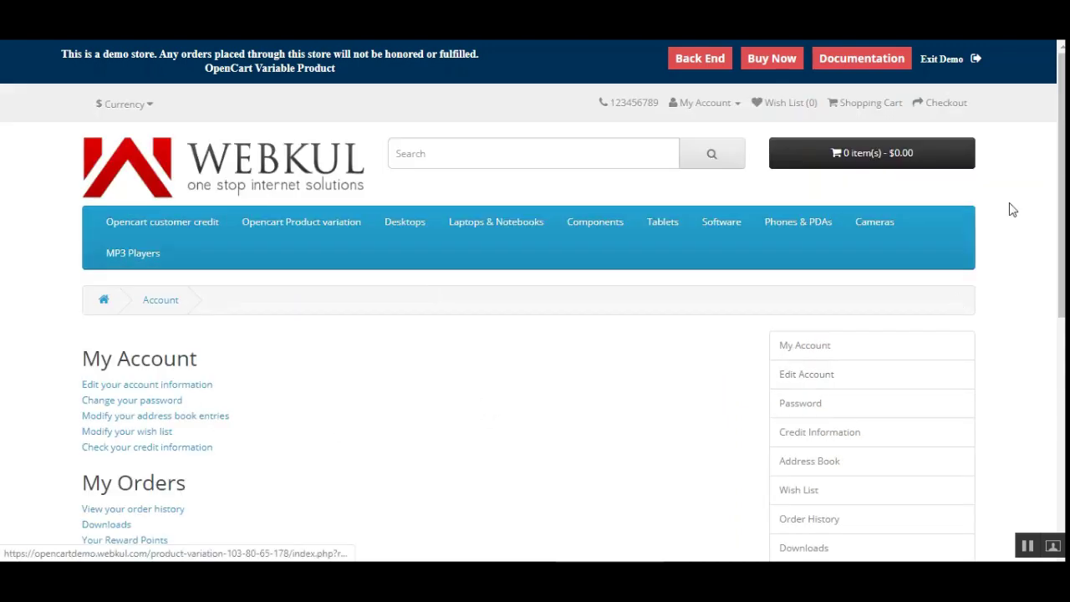
Scroll through the logged-in customer's My Account page
mouse_move(1064, 152)
mouse_down()
mouse_move(1064, 209)
mouse_move(1063, 156)
mouse_up()
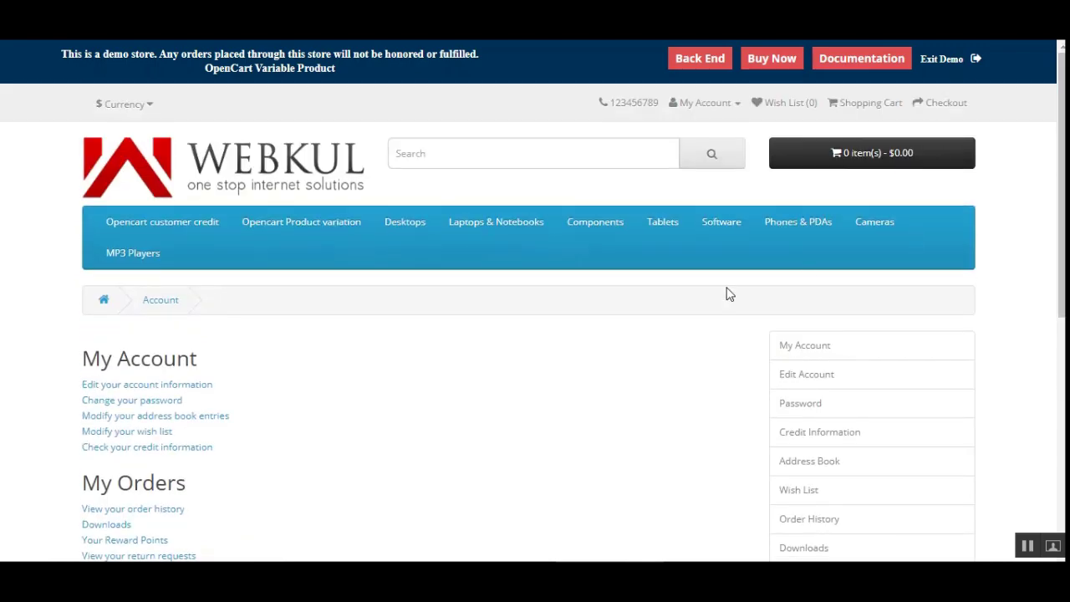
mouse_move(1063, 209)
mouse_down()
mouse_move(1063, 329)
mouse_move(1064, 212)
mouse_up()
drag(1063, 146, 1063, 209)
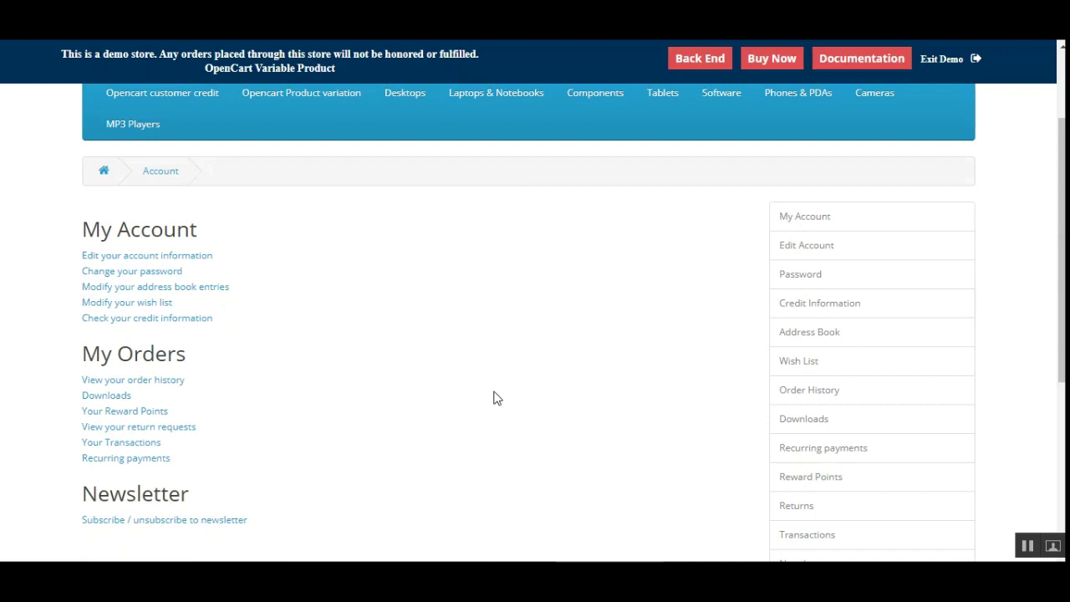
drag(1064, 195, 1063, 131)
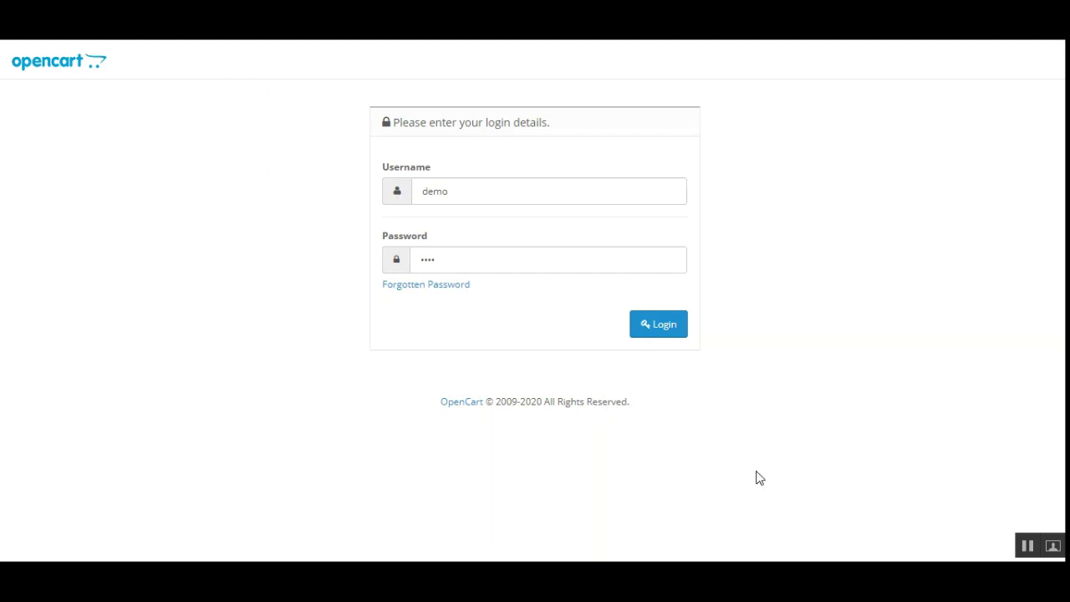
Sign in to the admin panel with the prefilled demo credentials and open Extensions > Extensions
click(671, 333)
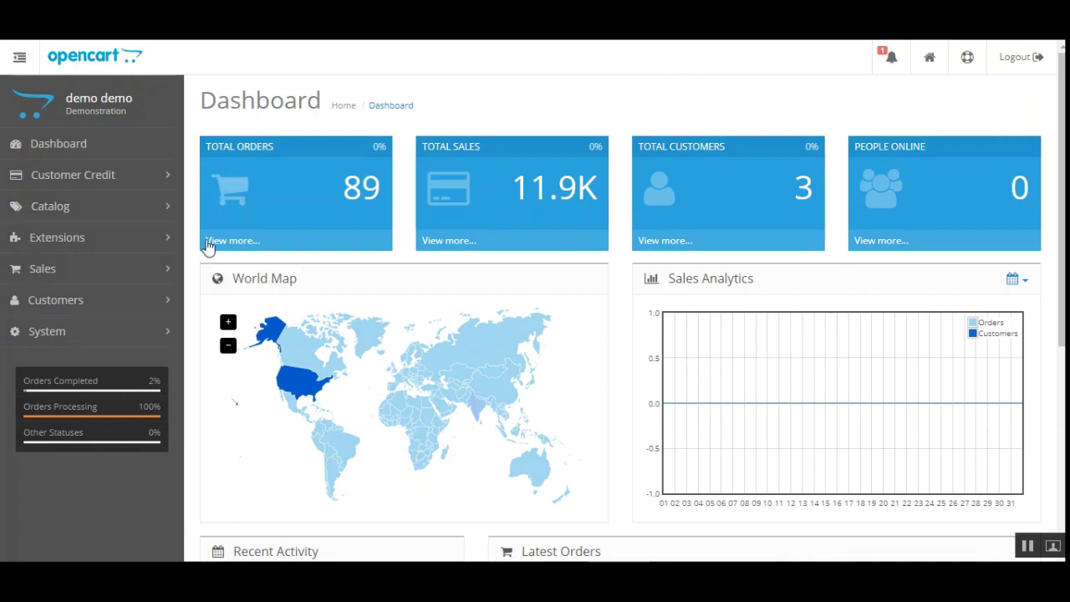
click(118, 237)
click(94, 275)
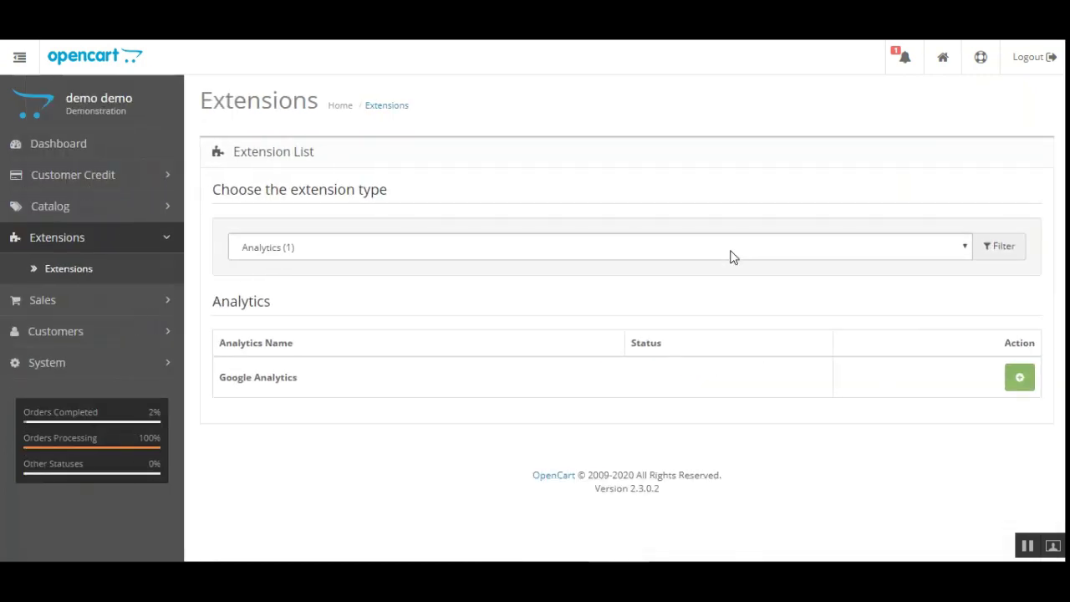
Filter extensions to Modules (29) and open Login by Mobile for editing
click(470, 250)
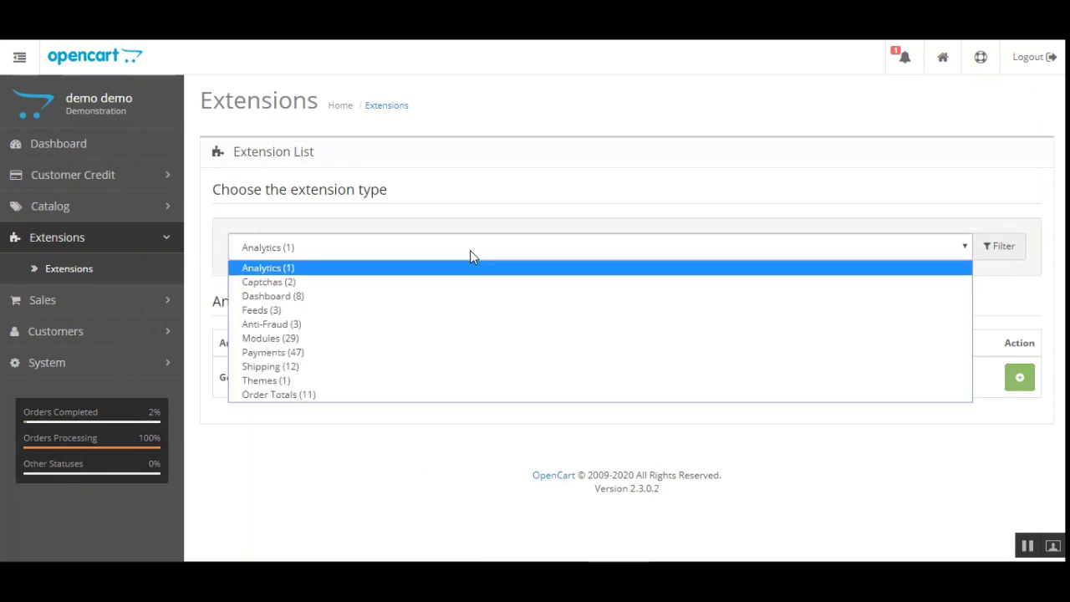
click(410, 339)
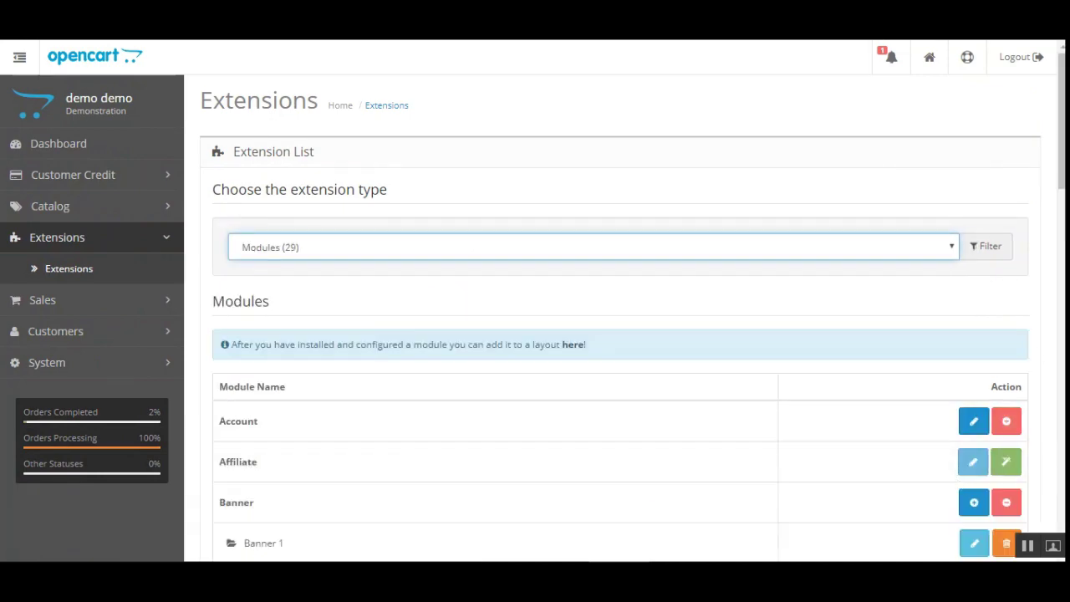
scroll(978, 483, down, 10)
scroll(220, 207, down, 5)
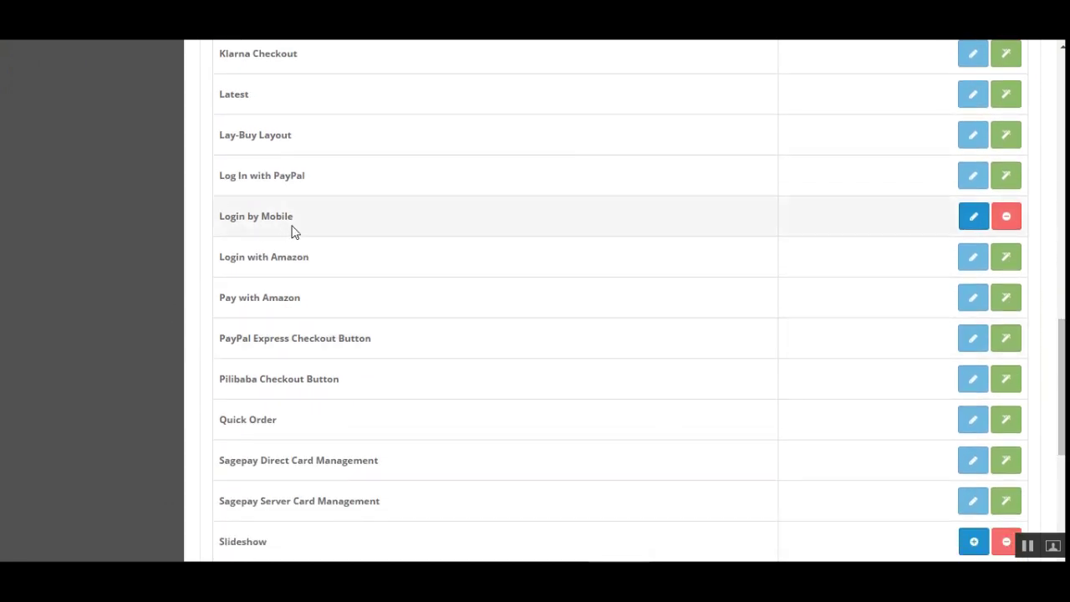
click(975, 219)
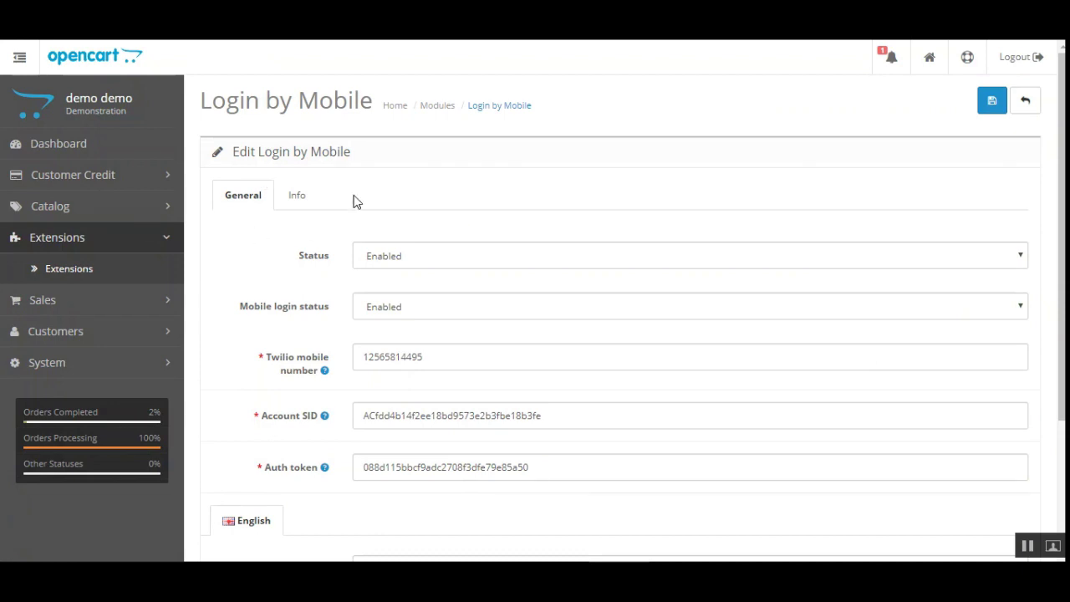
click(296, 195)
click(241, 197)
drag(212, 102, 374, 101)
scroll(294, 122, down, 1)
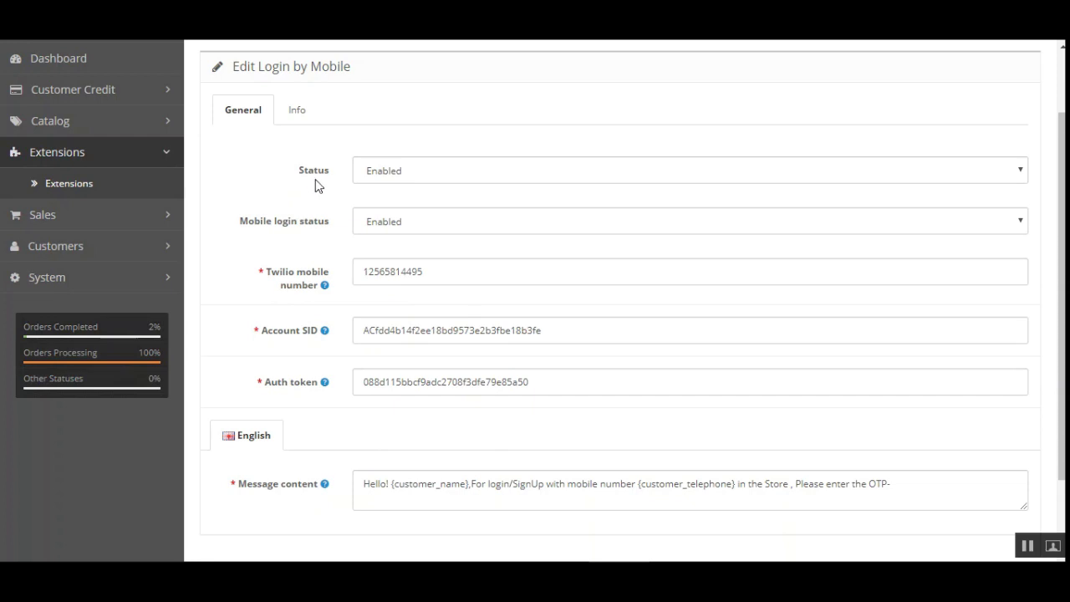
scroll(630, 177, down, 1)
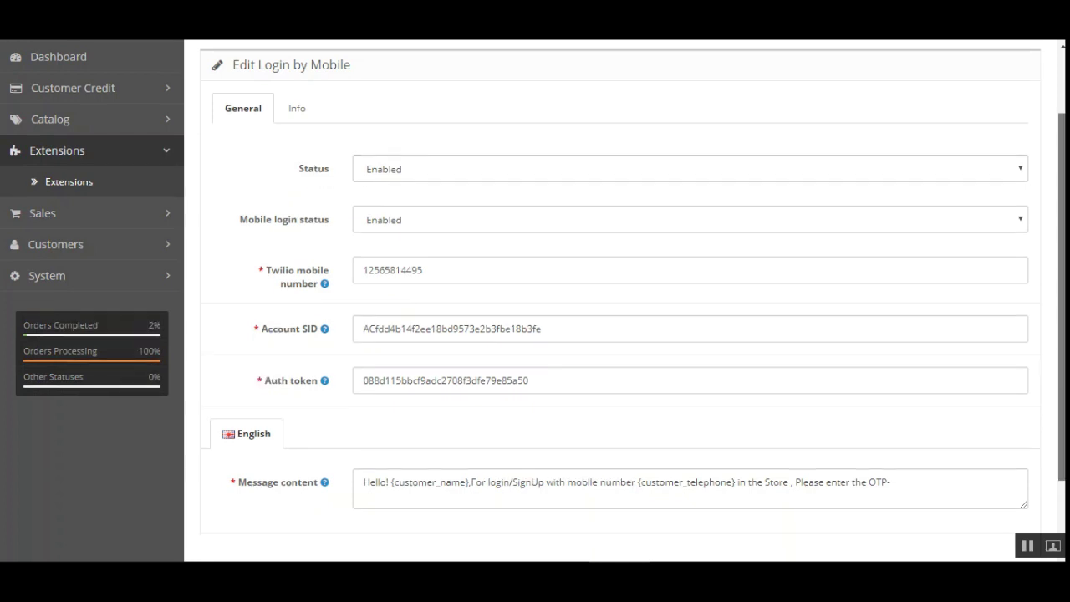
click(485, 177)
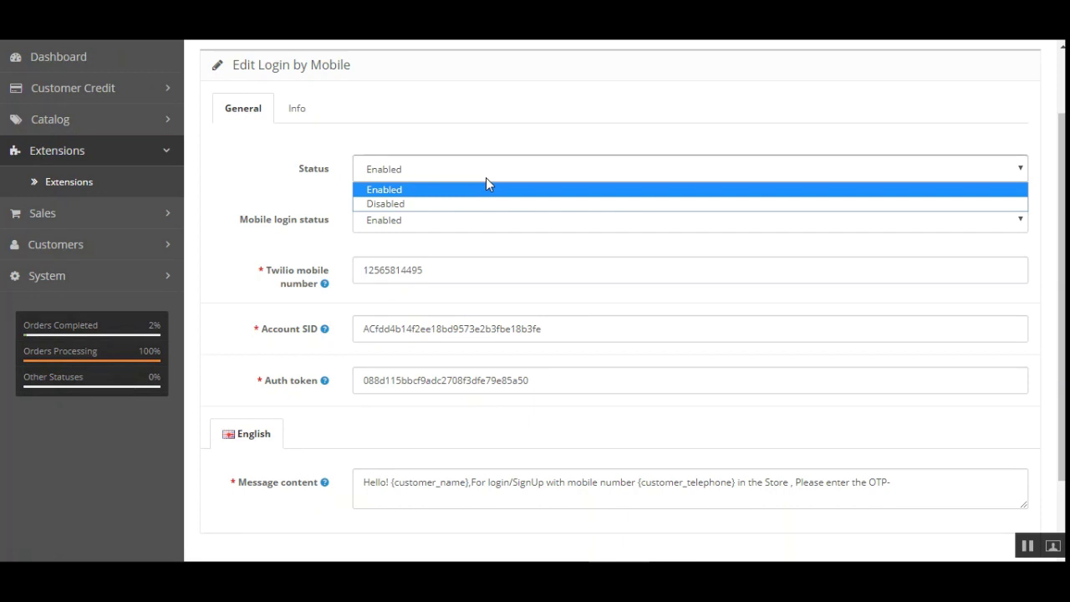
click(485, 179)
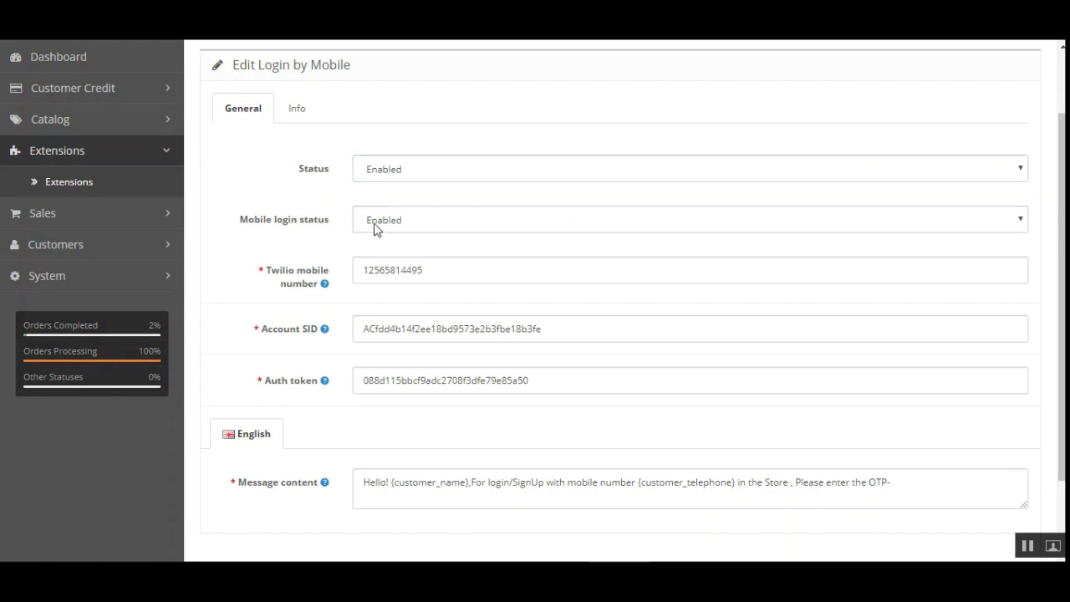
click(436, 224)
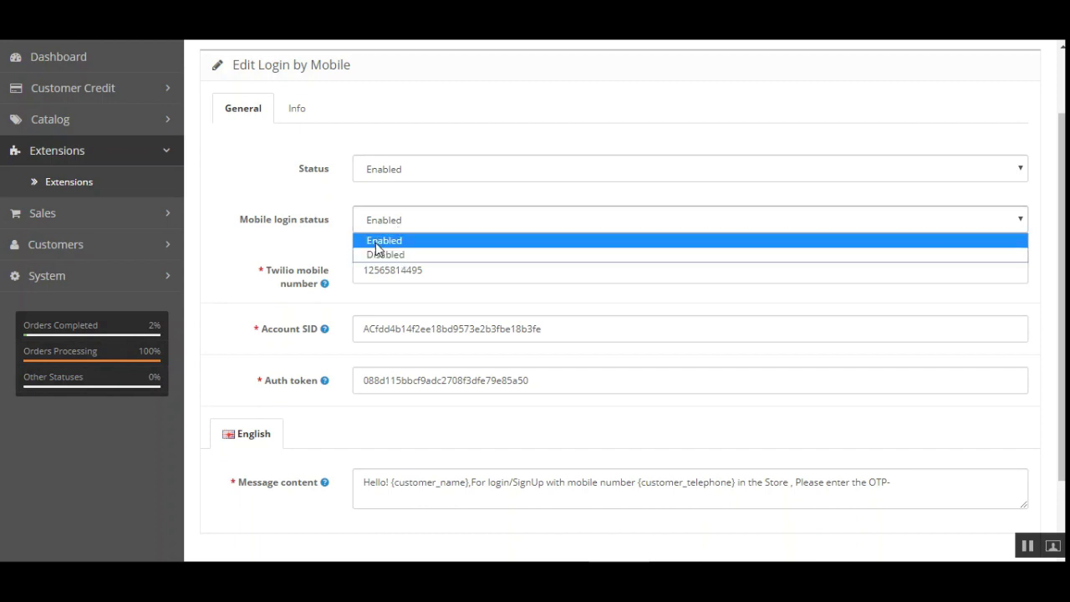
click(226, 205)
scroll(919, 201, down, 1)
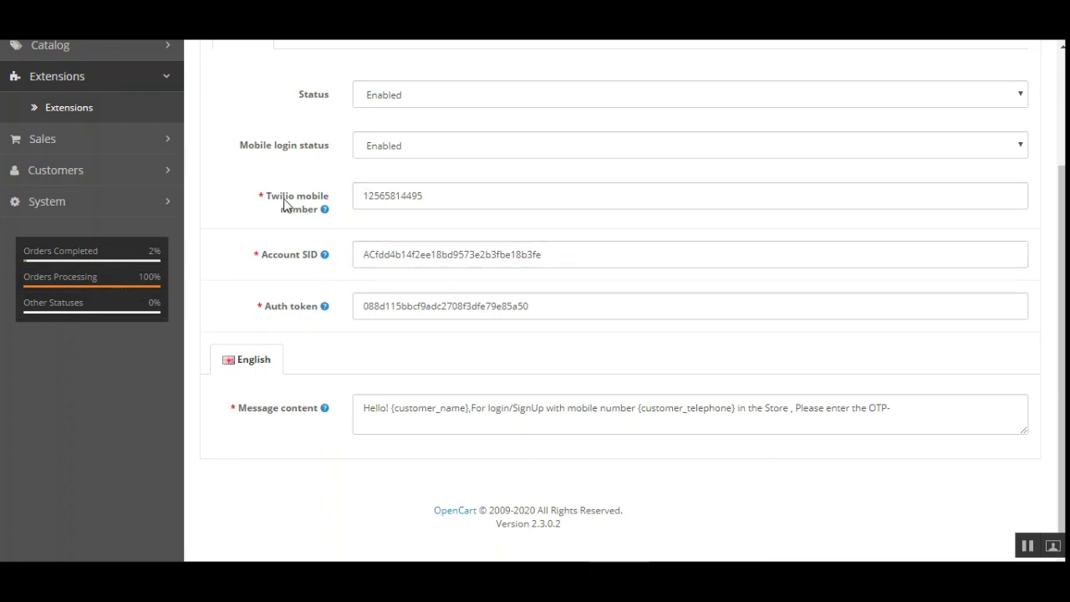
Highlight the Twilio mobile number, Account SID and Auth token setting labels
drag(287, 203, 308, 204)
click(280, 248)
drag(270, 263, 262, 256)
drag(287, 306, 303, 327)
click(306, 331)
Highlight the OTP Message content template and its {customer_name} placeholder
scroll(669, 401, down, 1)
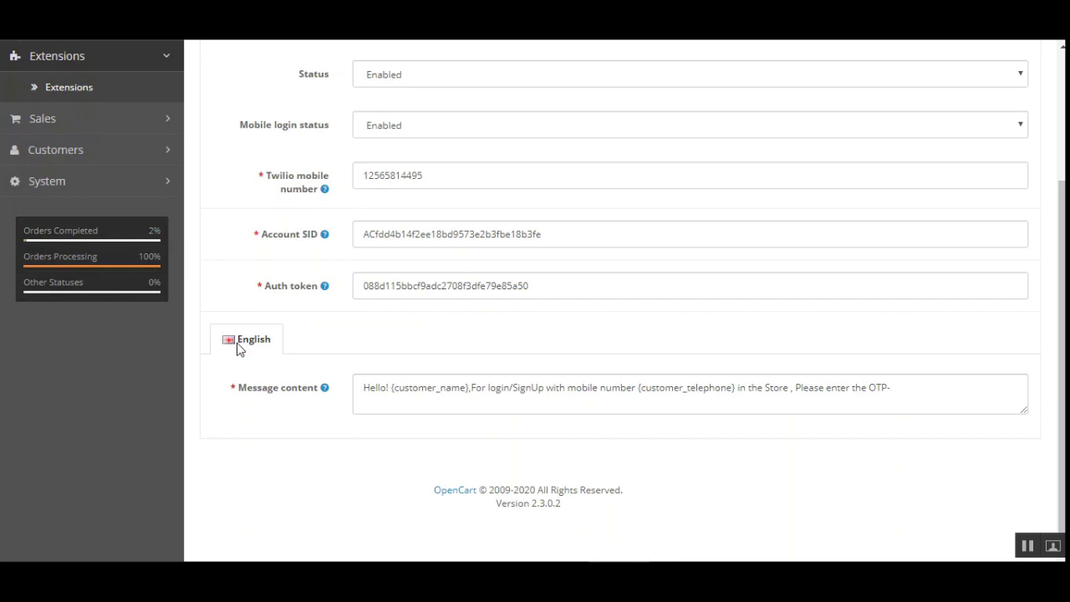
click(378, 388)
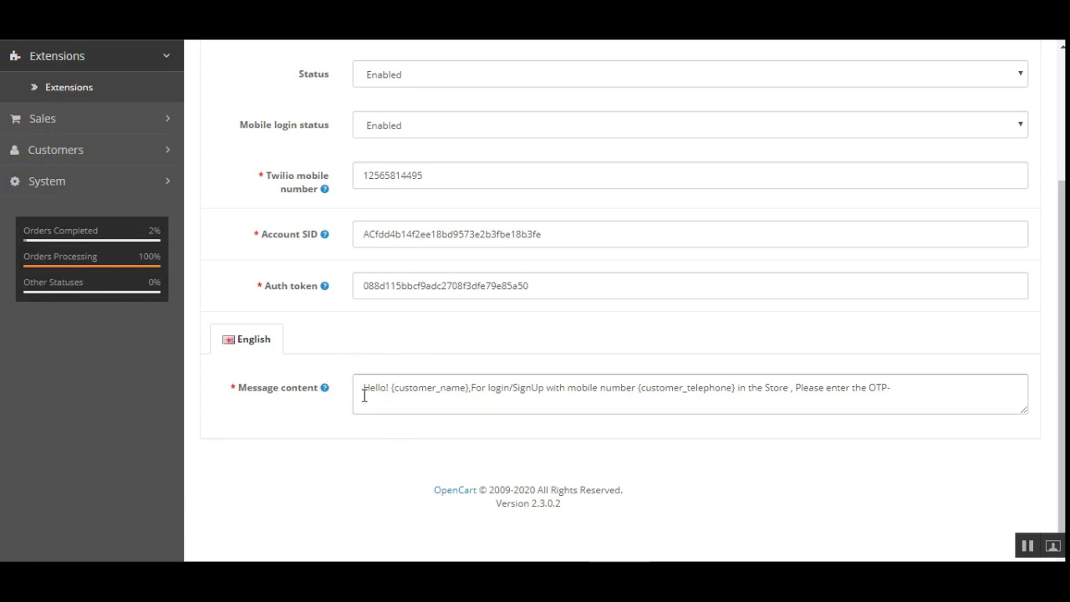
drag(362, 388, 897, 384)
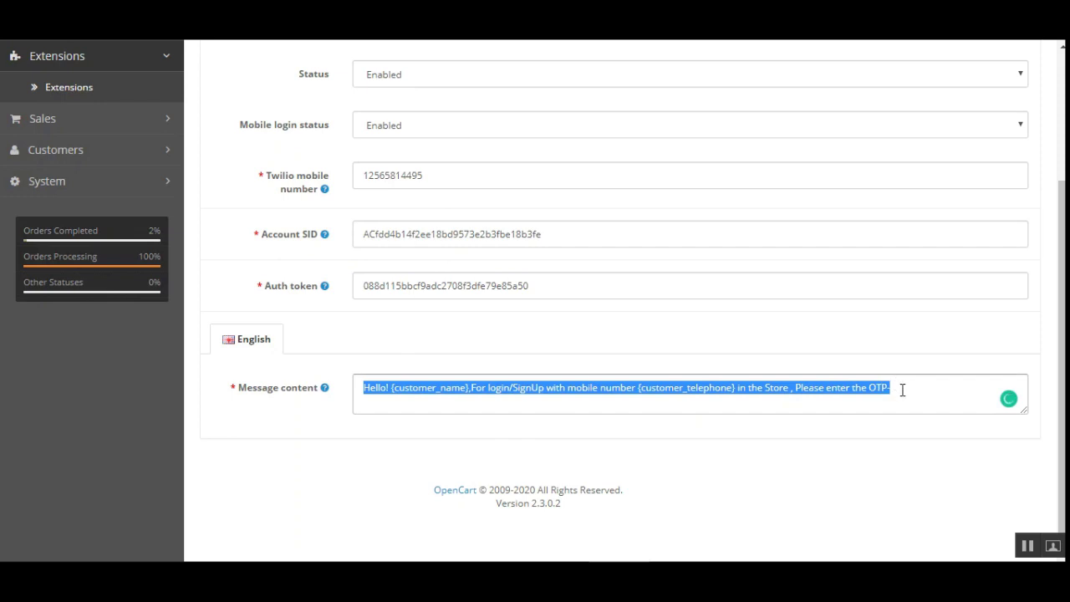
click(756, 399)
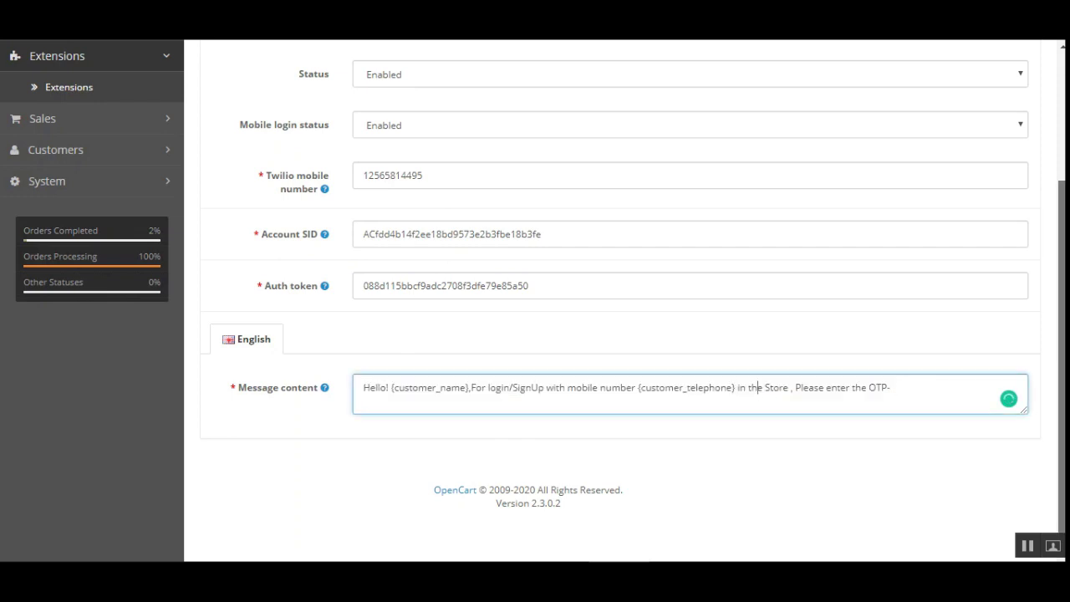
scroll(509, 456, up, 2)
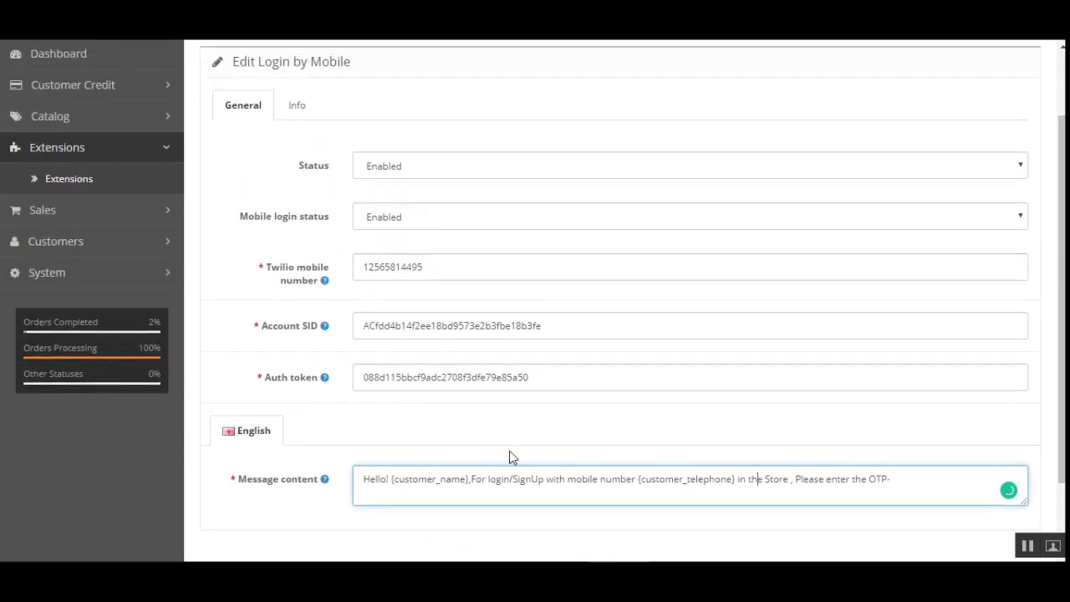
drag(397, 483, 465, 480)
Review the Info tab's {customer_name} and {customer_telephone} codes and Twilio account section, then return to General
click(286, 110)
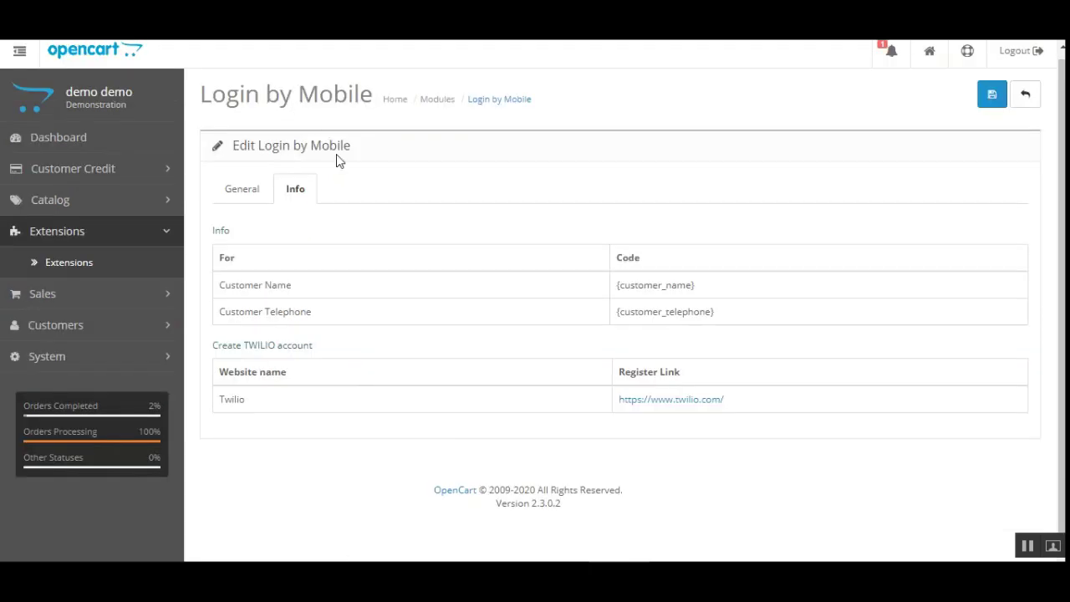
drag(245, 285, 301, 289)
drag(708, 285, 625, 299)
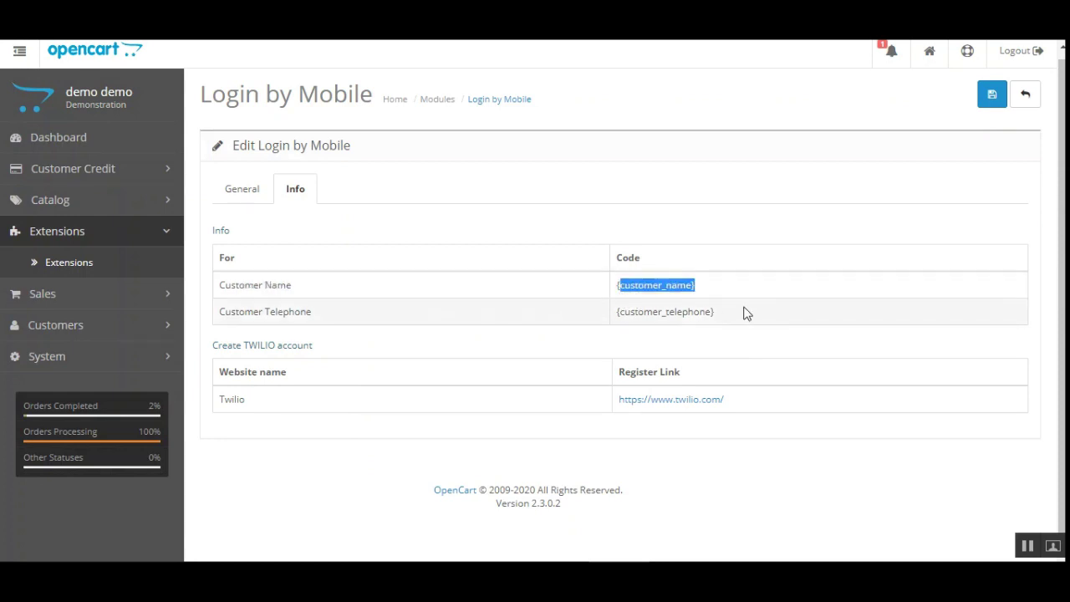
drag(734, 315, 618, 307)
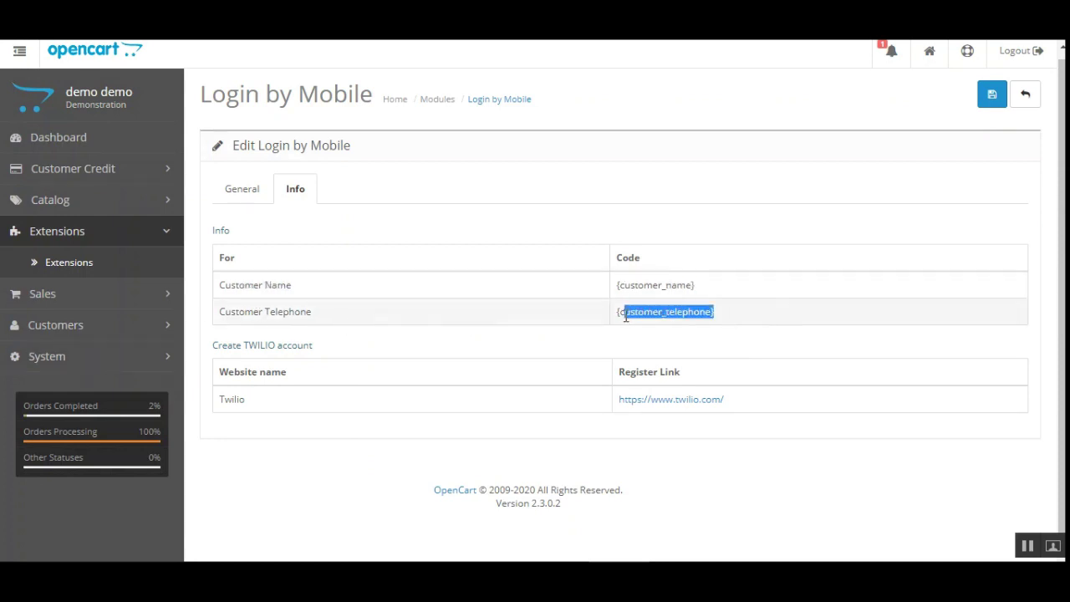
click(727, 316)
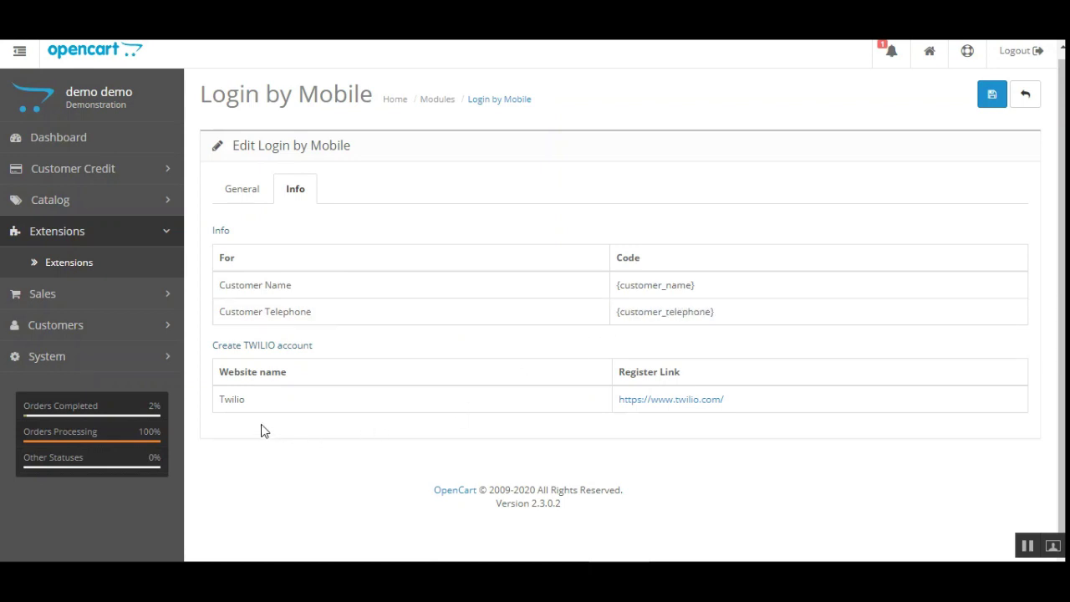
drag(231, 350, 295, 350)
click(327, 351)
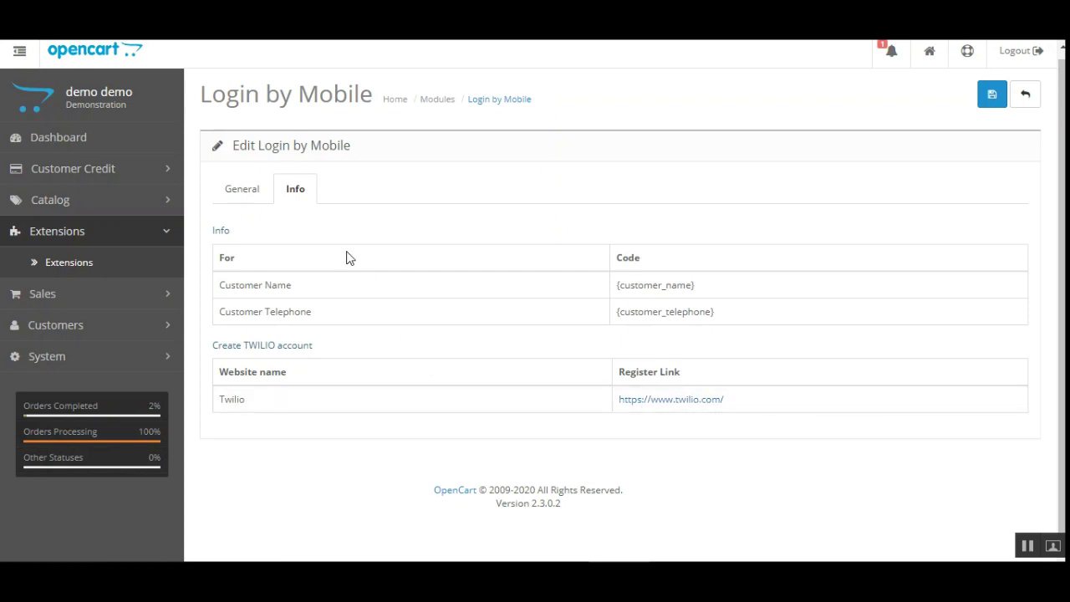
click(239, 191)
scroll(334, 299, down, 1)
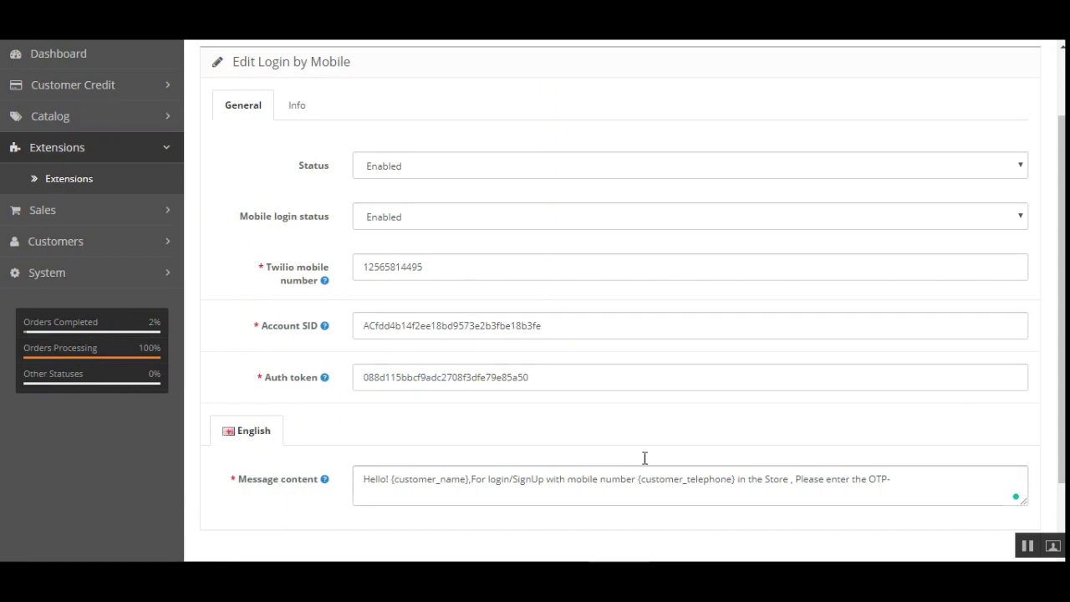
Scroll the General tab and highlight the Mobile login status setting
scroll(1064, 289, down, 1)
scroll(1063, 288, up, 2)
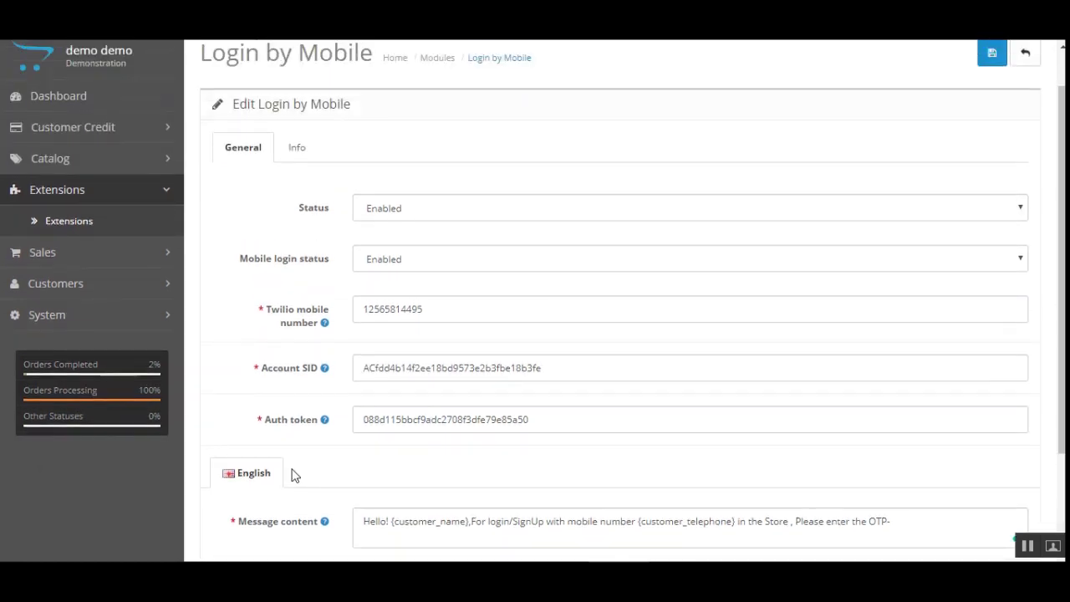
scroll(1062, 288, up, 1)
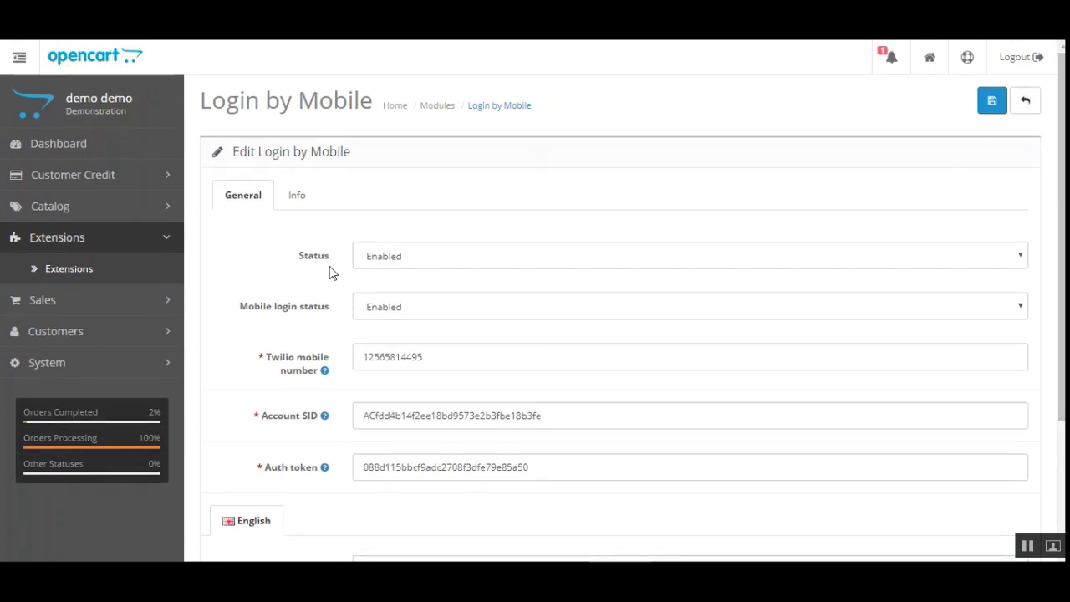
drag(260, 311, 313, 310)
click(313, 310)
Highlight the Twilio mobile number, Account SID and Auth token settings
drag(285, 364, 307, 371)
drag(268, 418, 310, 422)
click(279, 473)
drag(272, 470, 329, 489)
scroll(1044, 386, down, 2)
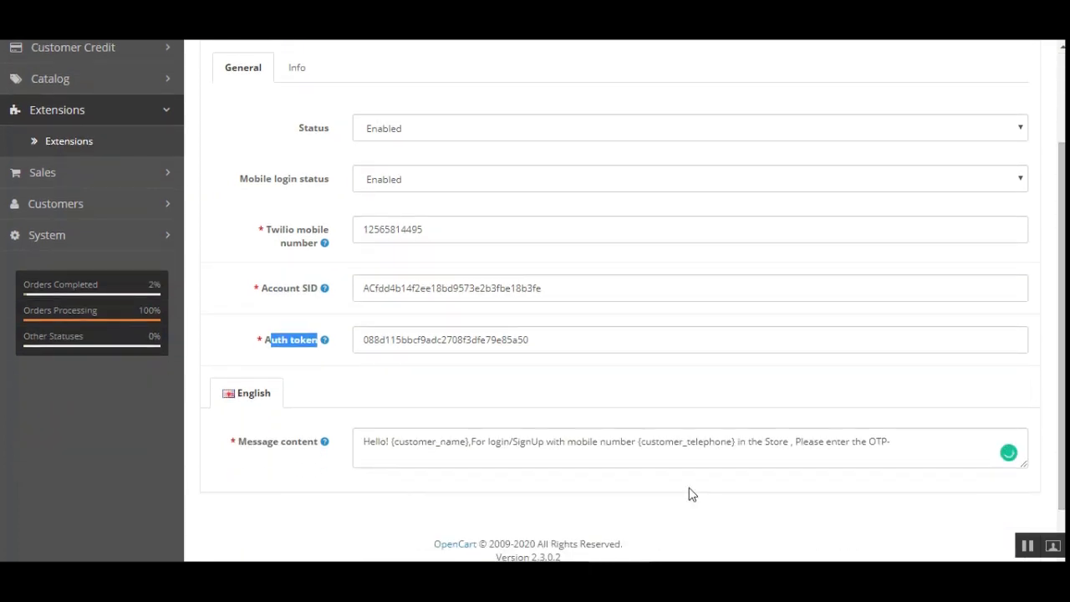
mouse_move(326, 445)
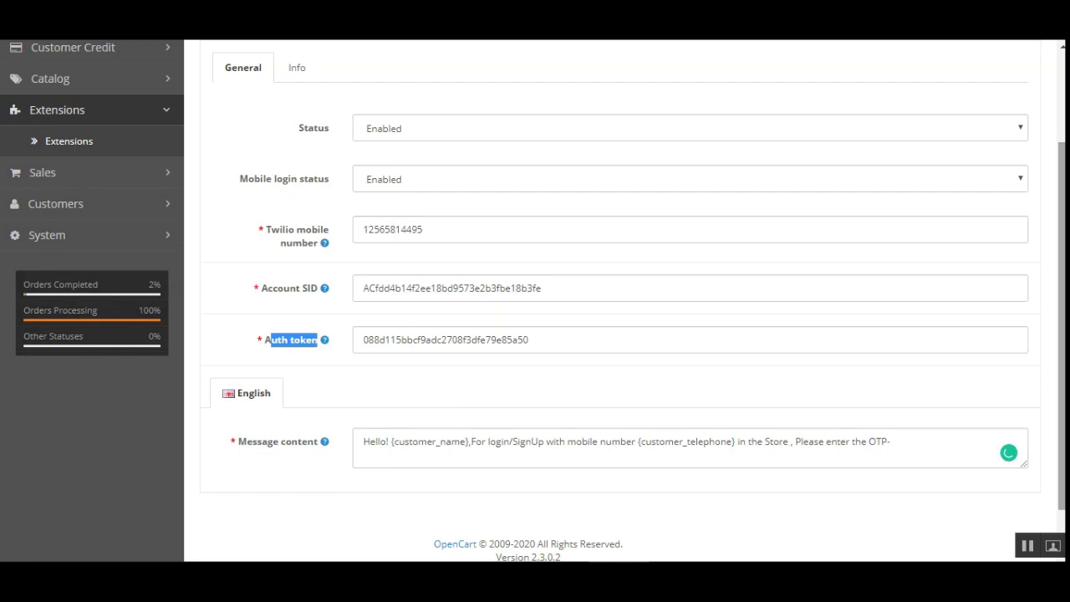
scroll(535, 301, up, 1)
scroll(535, 301, up, 2)
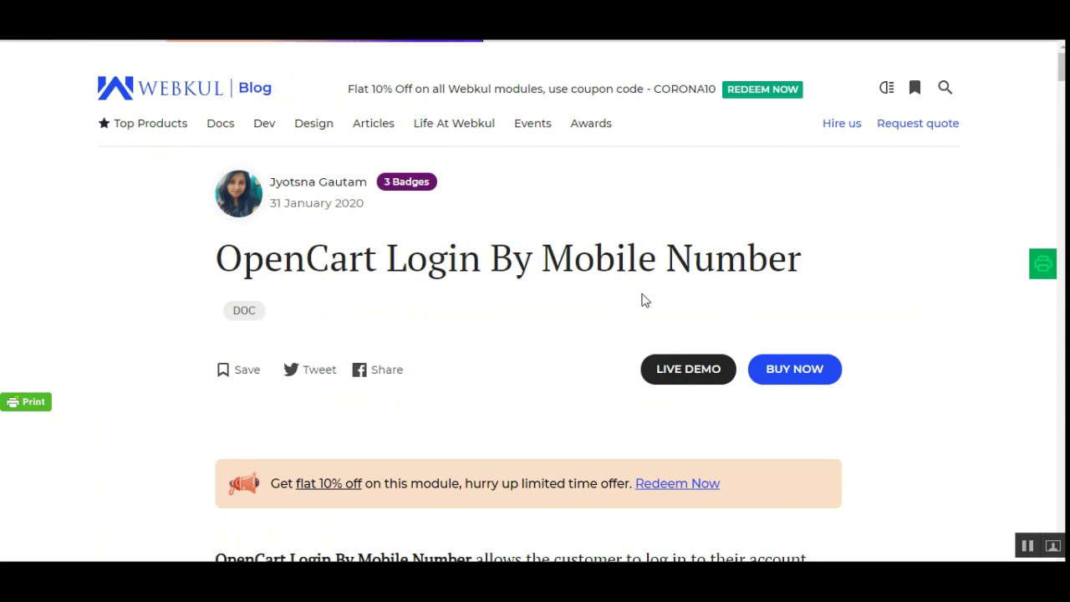
scroll(627, 243, down, 2)
scroll(352, 239, up, 2)
drag(215, 254, 828, 258)
click(849, 254)
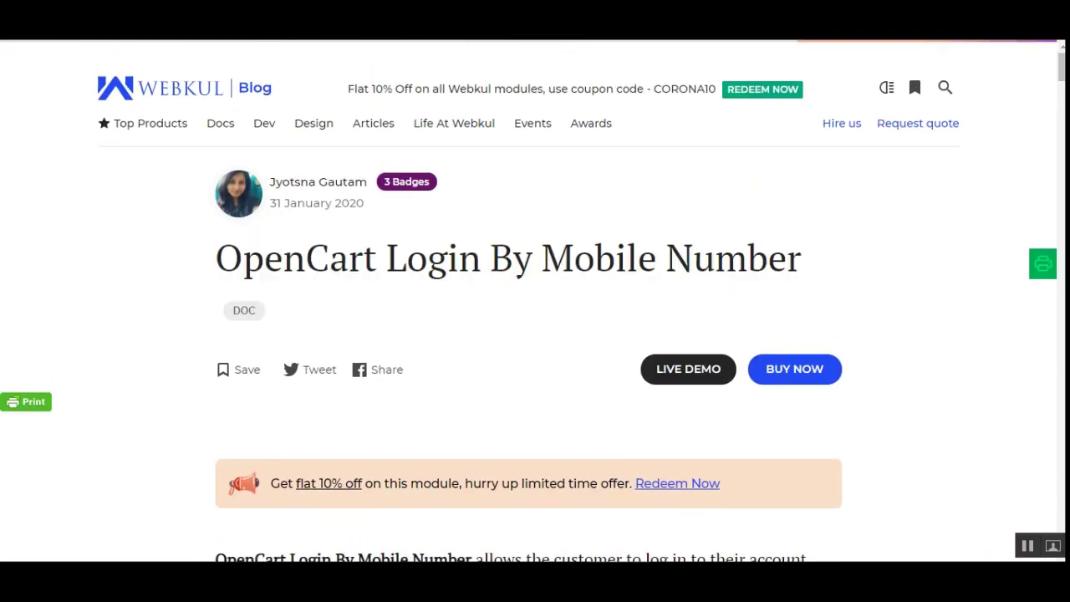